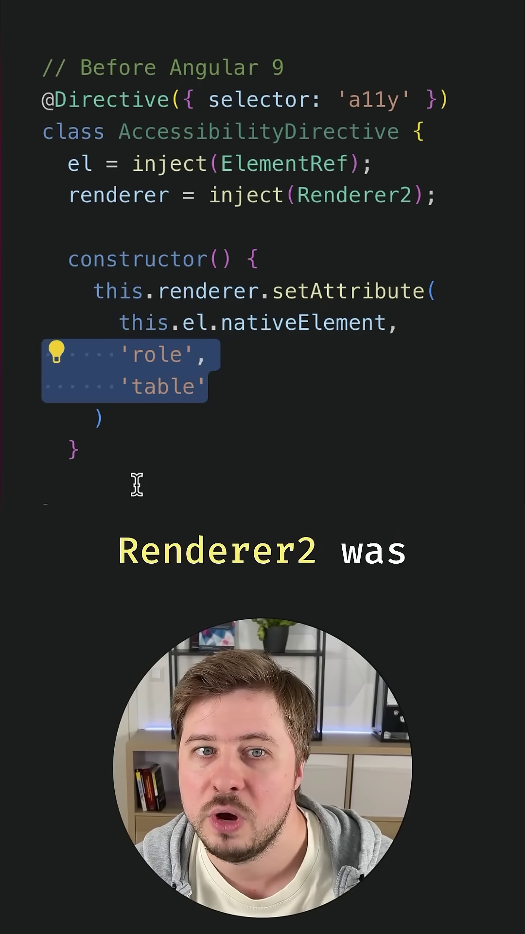
Select the entire renderer.setAttribute call setting role 'table'.
drag(106, 419, 2, 299)
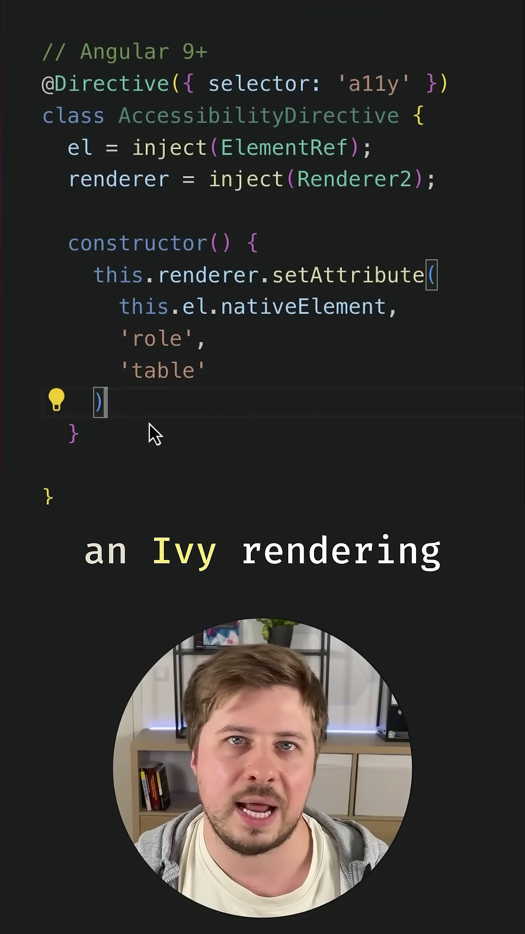
Delete the renderer.setAttribute block and move up to the Renderer2 injection line.
mouse_move(110, 403)
mouse_down()
mouse_move(79, 298)
mouse_move(89, 283)
mouse_up()
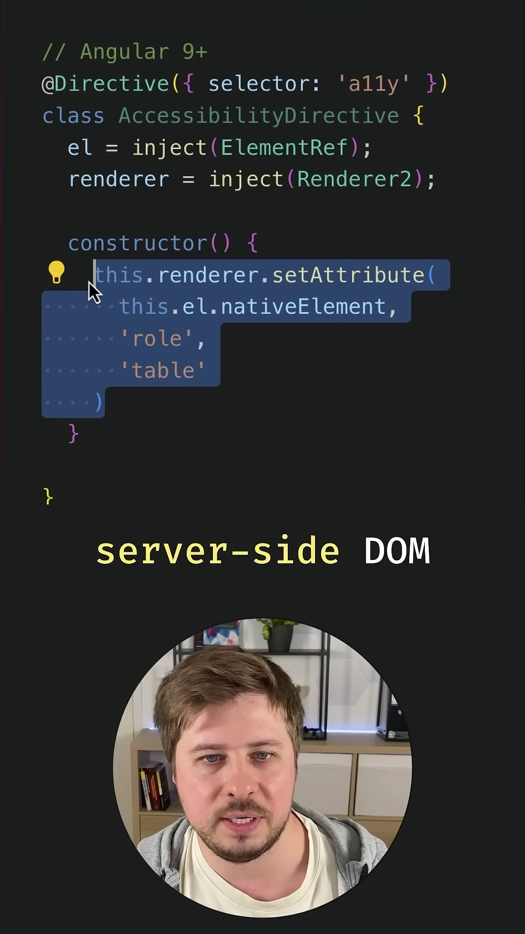
key(Delete)
key(Up)
key(Up)
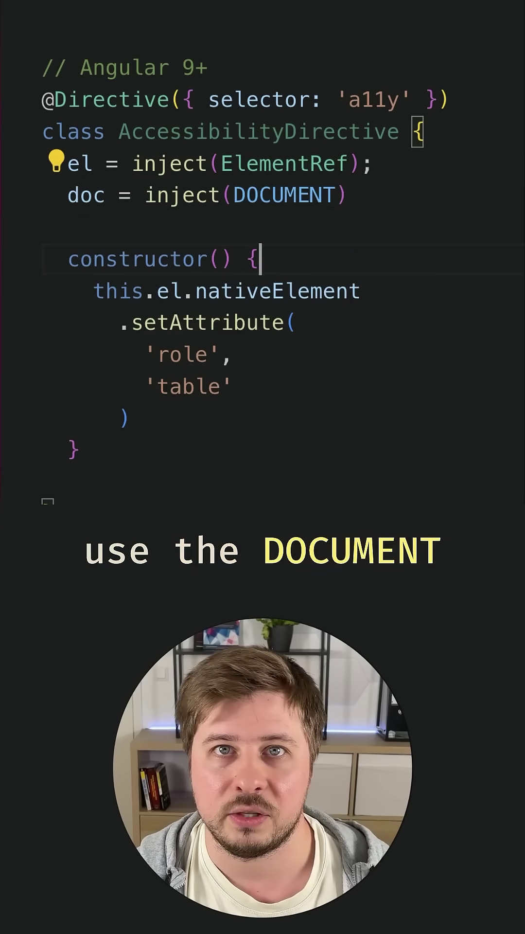
key(Return)
text(this.doc.querySelector('...'))
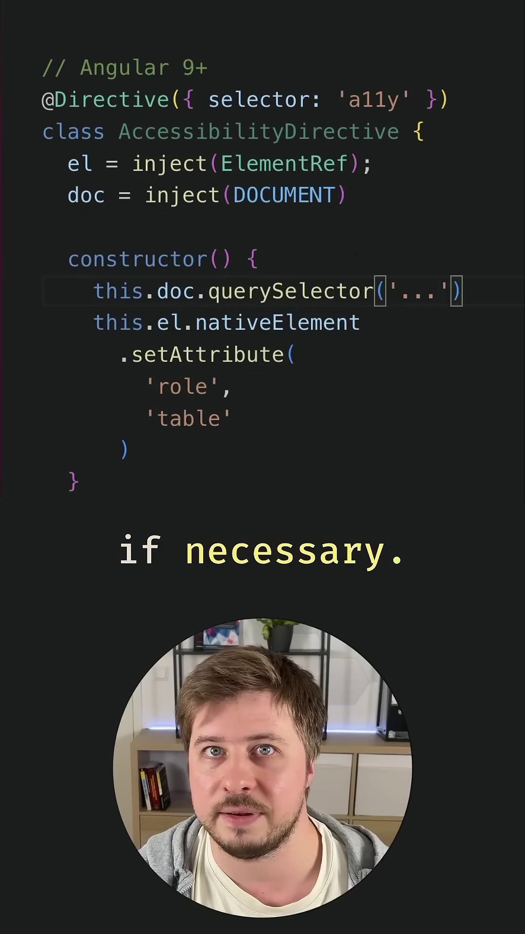